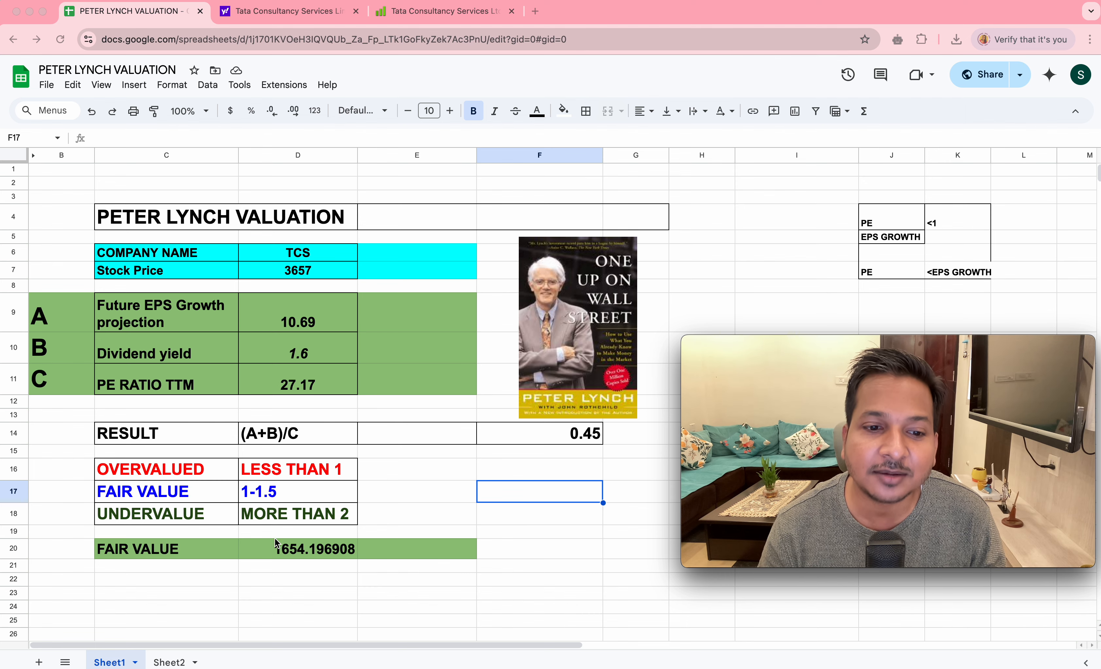
scroll(303, 554, right, 3)
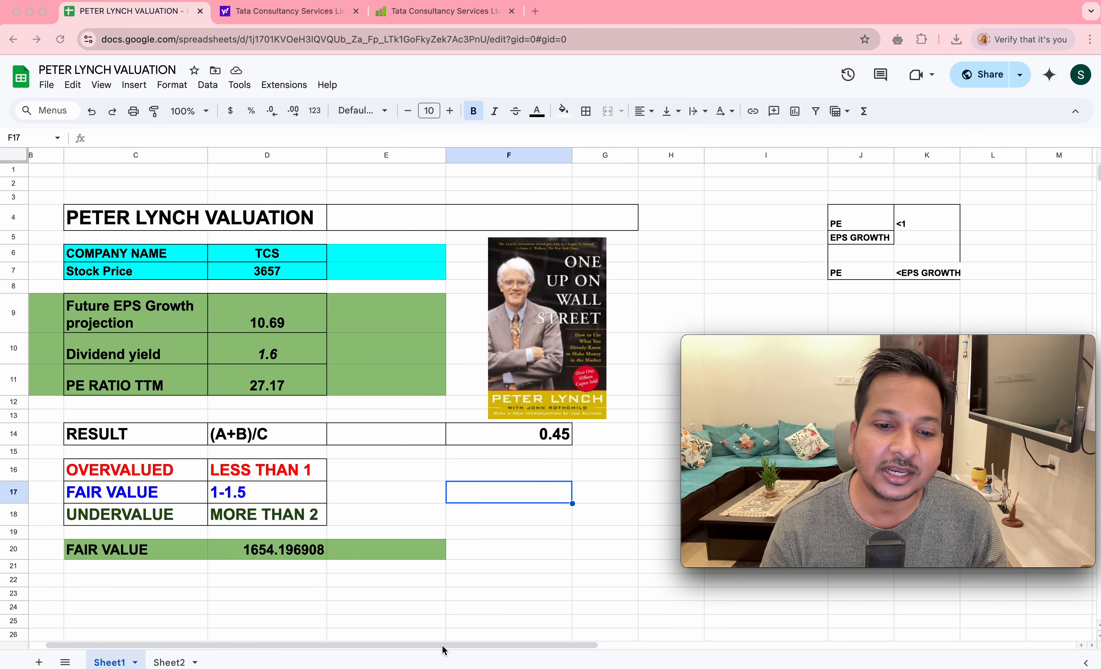
scroll(353, 650, left, 1)
scroll(353, 649, left, 2)
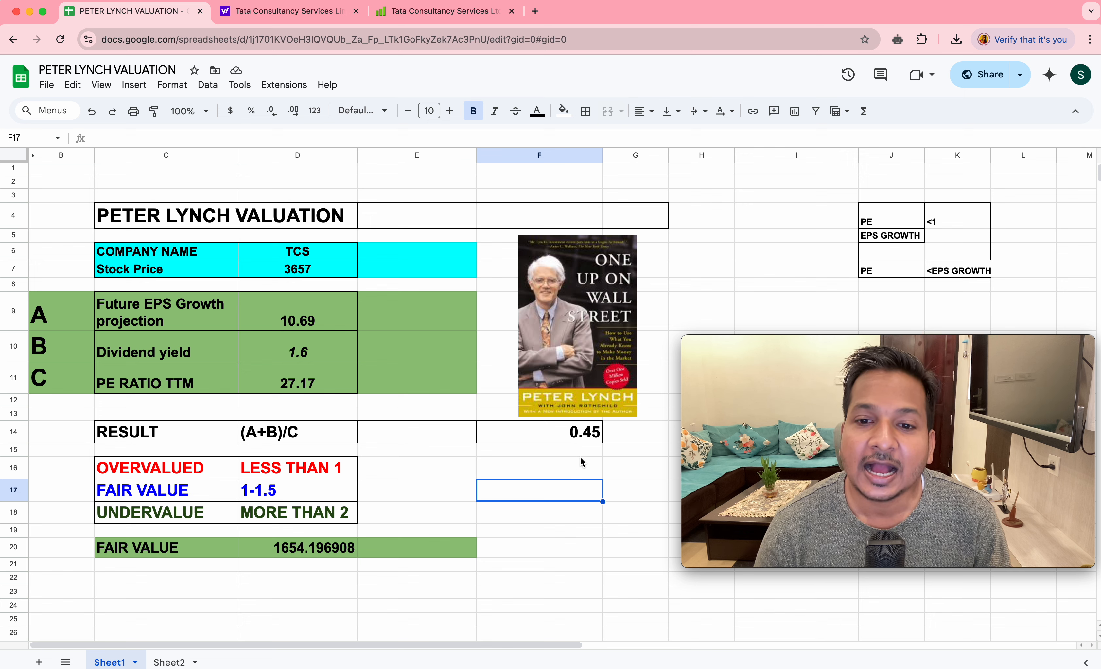
mouse_move(718, 459)
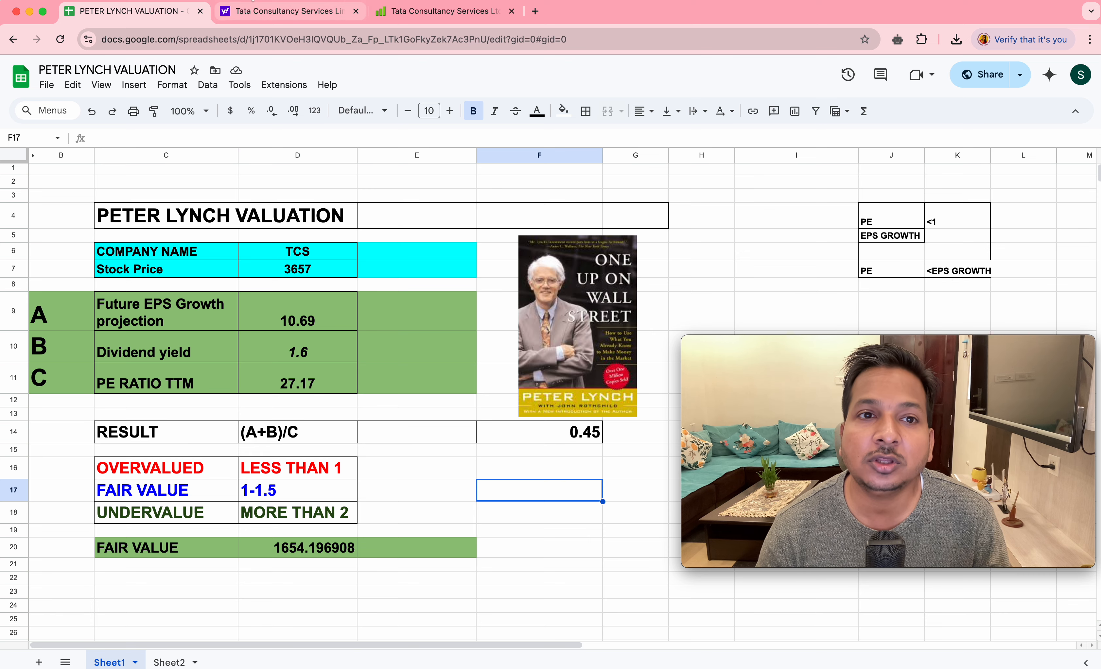
click(282, 14)
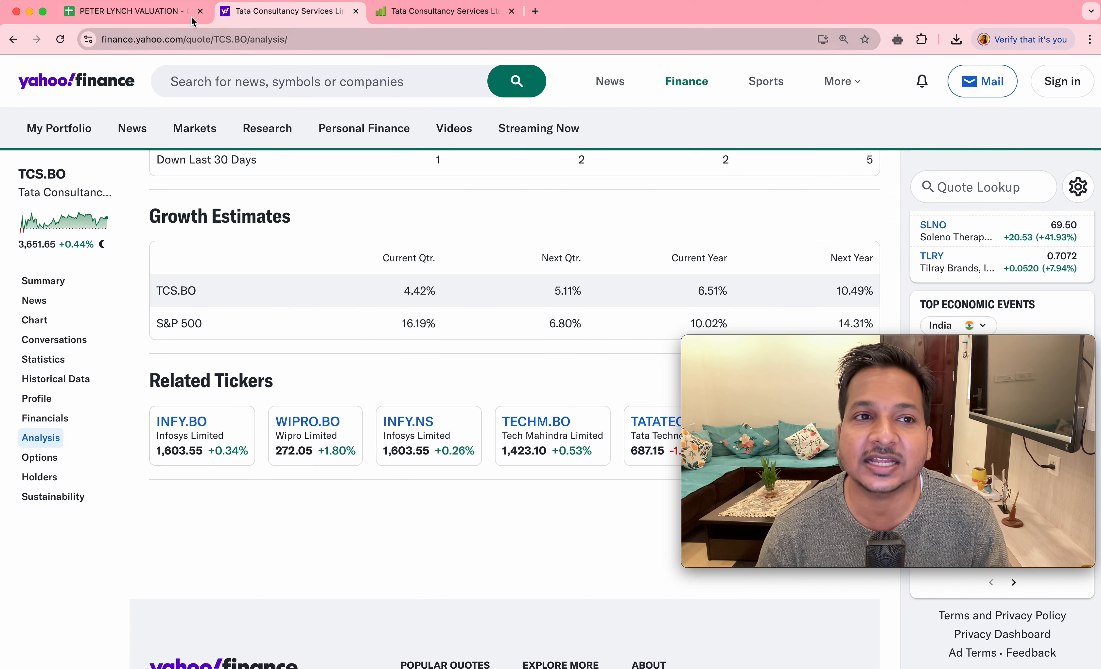
click(174, 14)
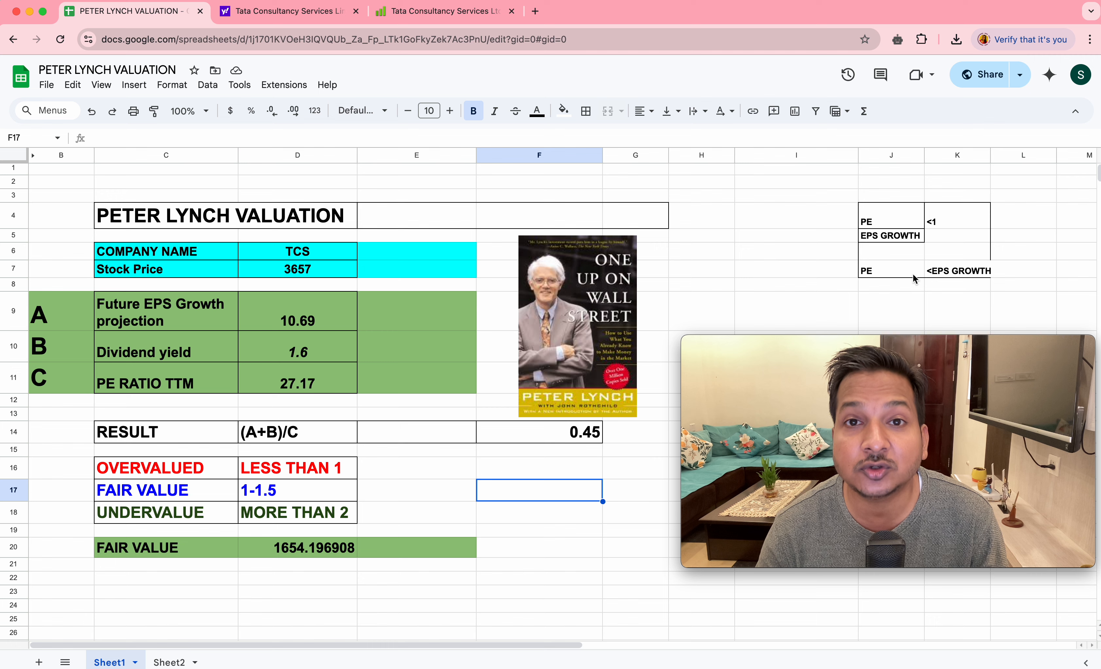
drag(913, 369, 902, 457)
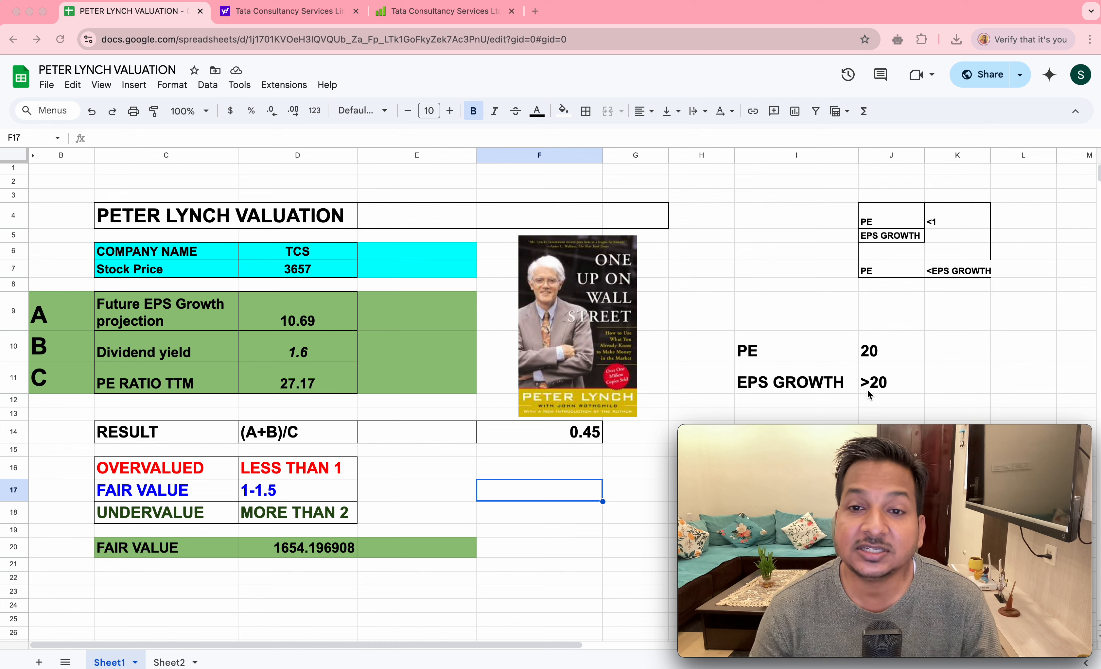
- Change the example figures beside the book cover to a PE of 50 and an EPS growth of >50
double_click(874, 356)
drag(870, 342, 860, 359)
text(5)
click(871, 367)
click(877, 372)
drag(878, 373, 869, 373)
text(5)
key(Tab)
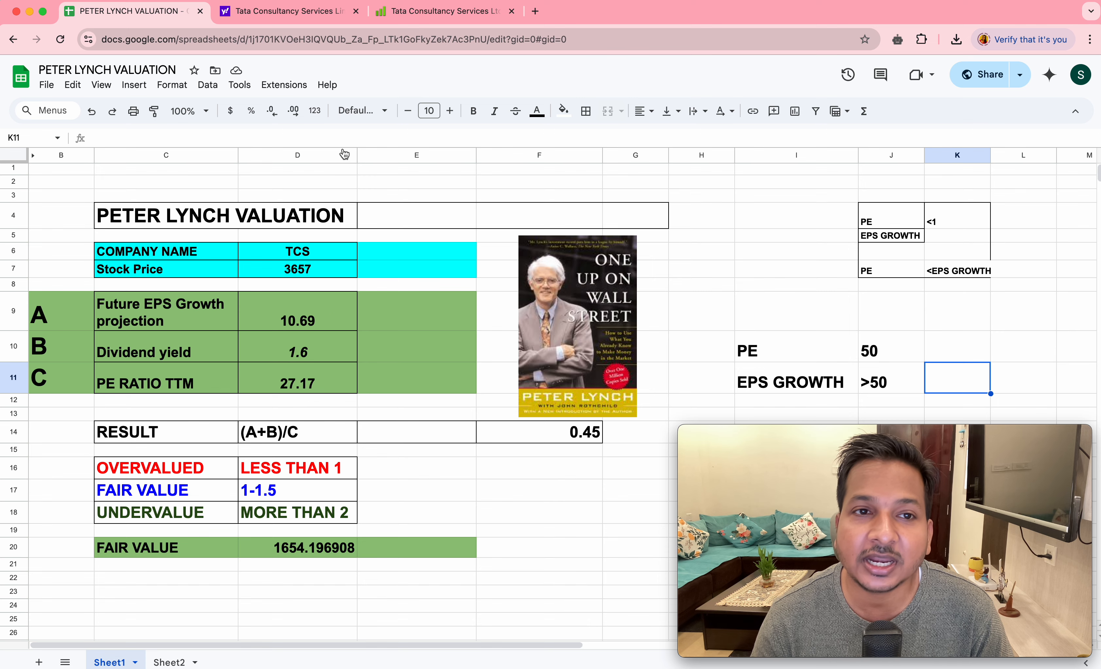
- Review the next-year growth estimate for TCS on Yahoo Finance and its TTM compounded profit growth on Screener
click(288, 13)
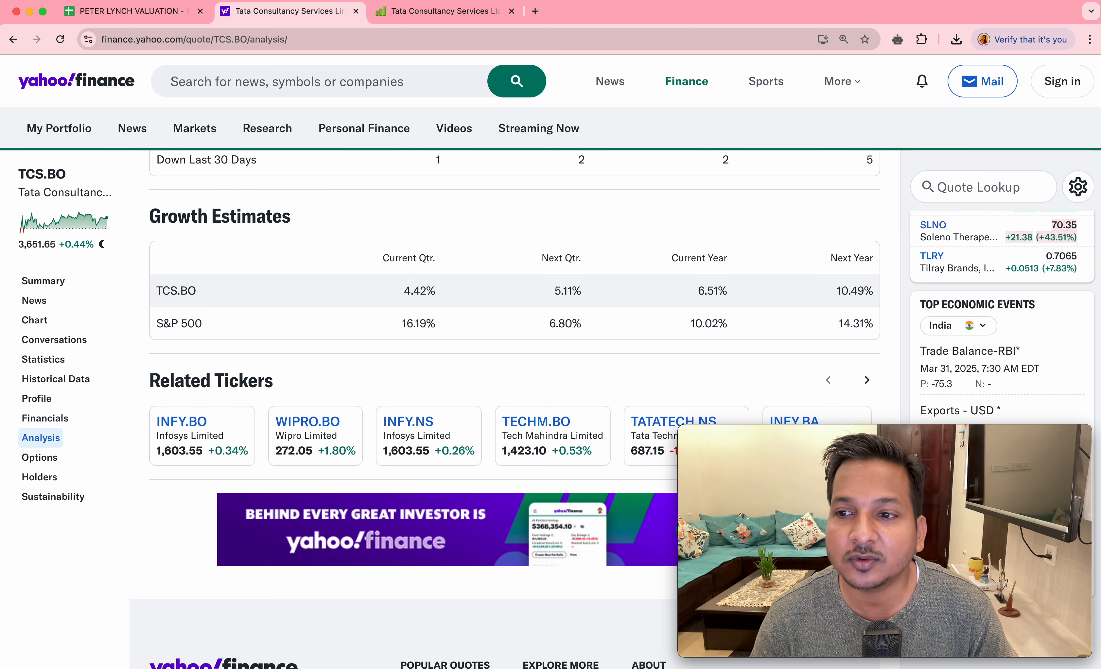
mouse_move(894, 291)
mouse_down()
mouse_move(839, 270)
mouse_move(819, 301)
mouse_move(868, 303)
mouse_move(888, 291)
mouse_up()
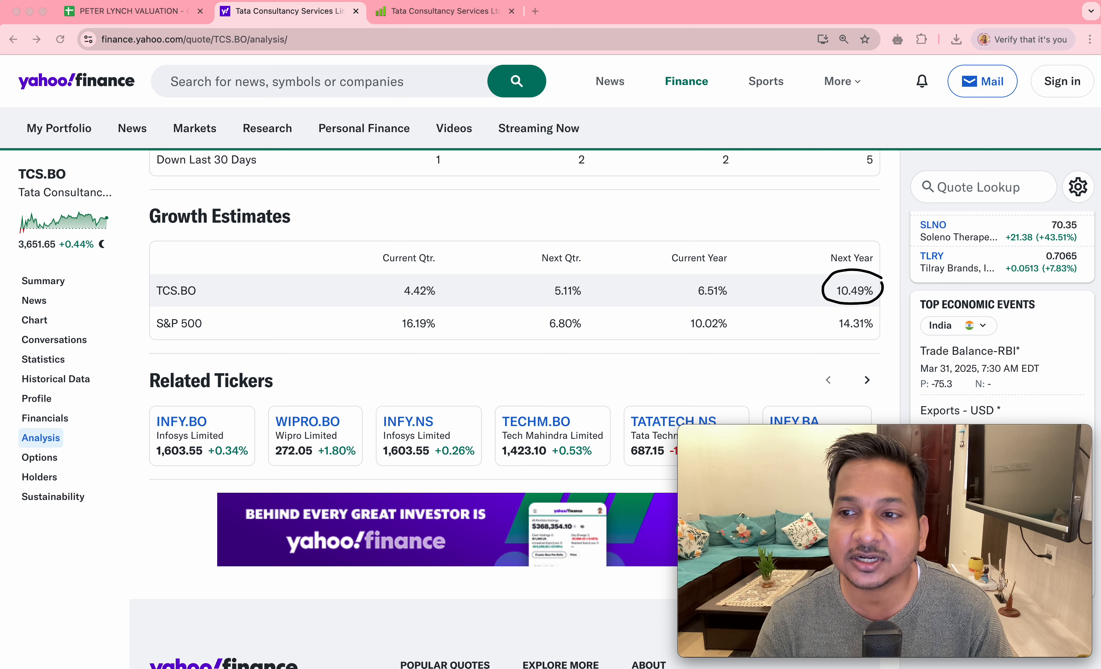
key(Escape)
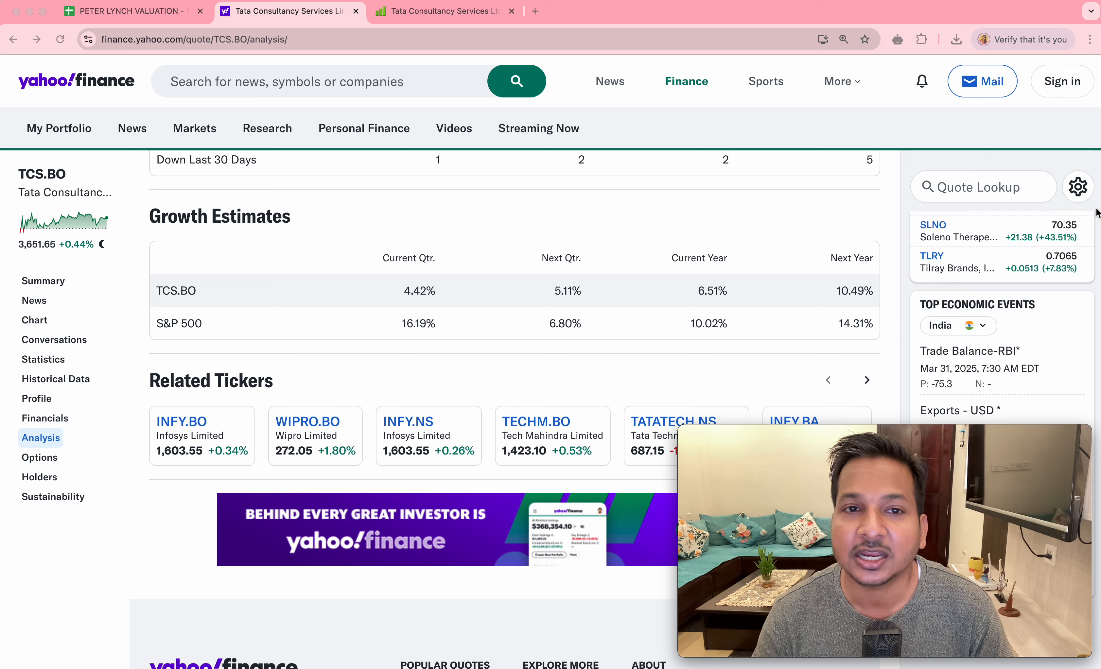
click(449, 12)
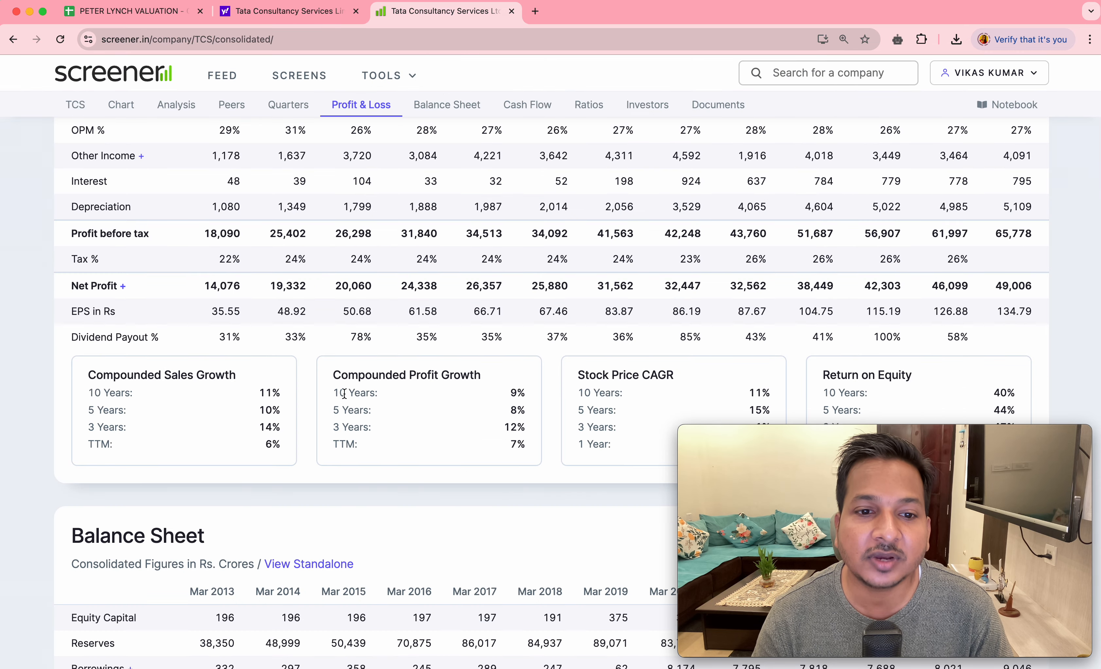
drag(512, 445, 530, 450)
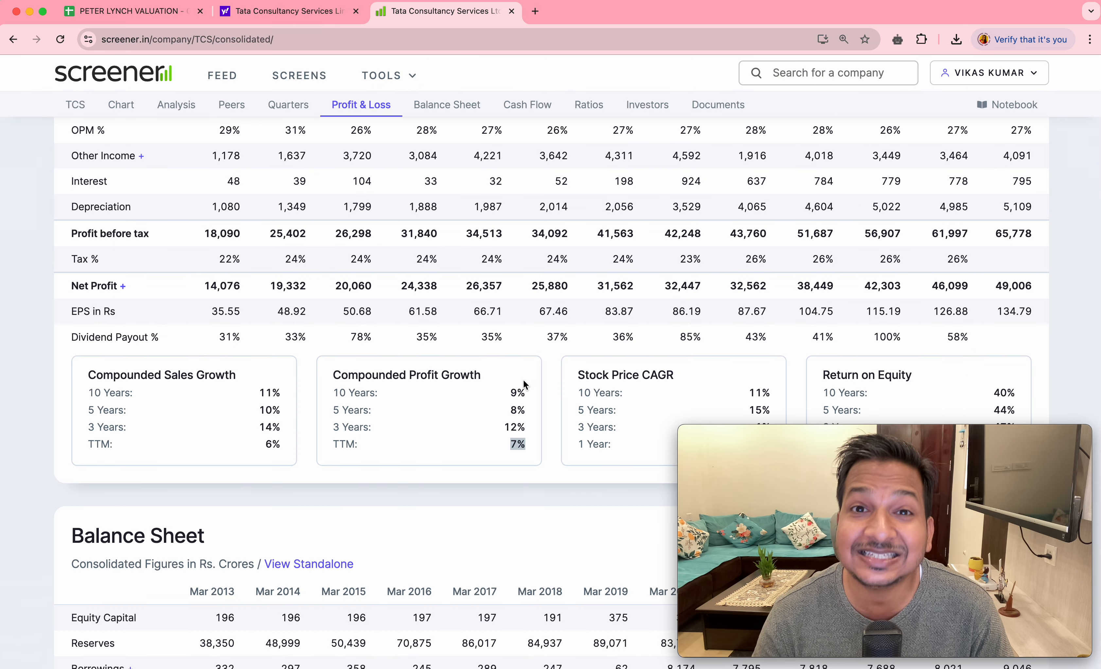
- Return to the Peter Lynch valuation sheet and set the future EPS growth projection in D9 to 27.17
click(143, 18)
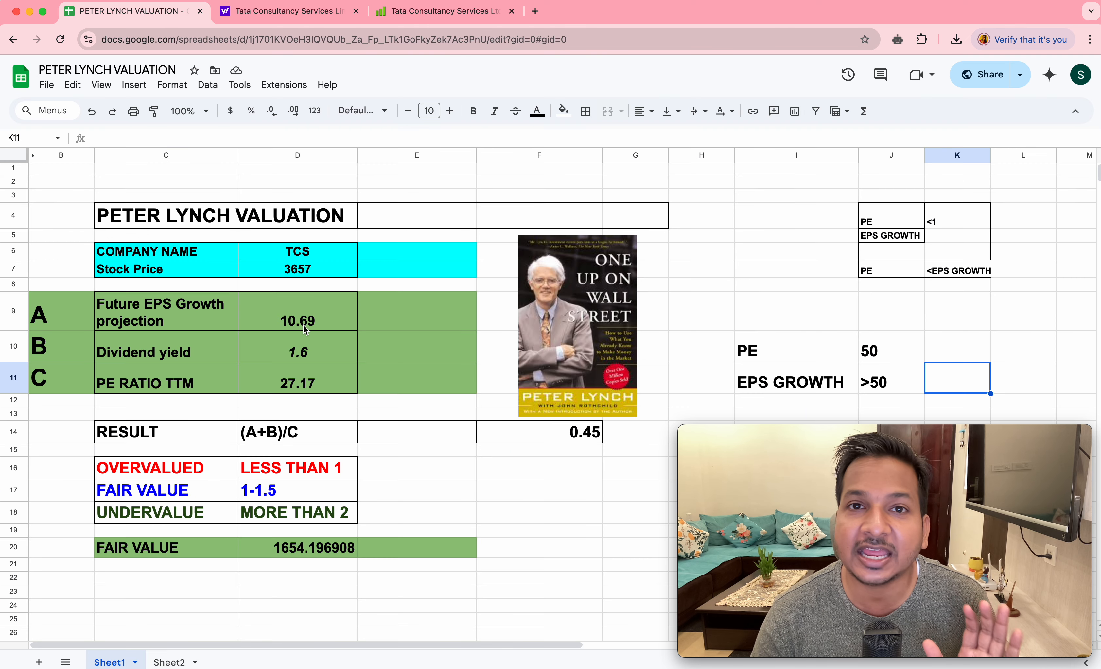
double_click(324, 324)
key(BackSpace)
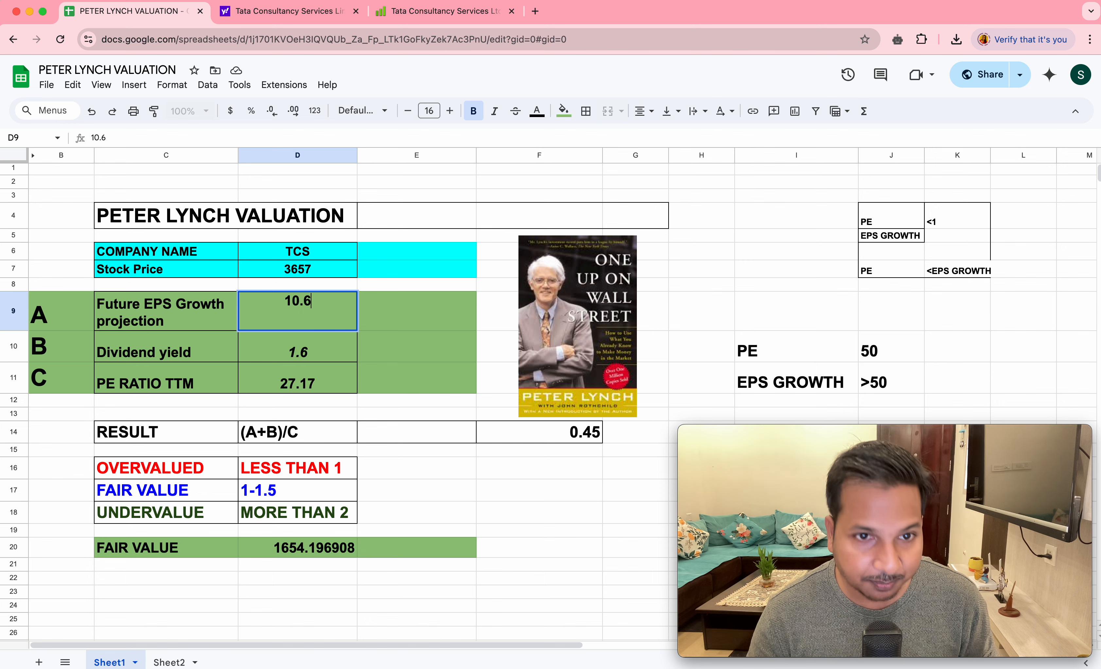
text(27.17)
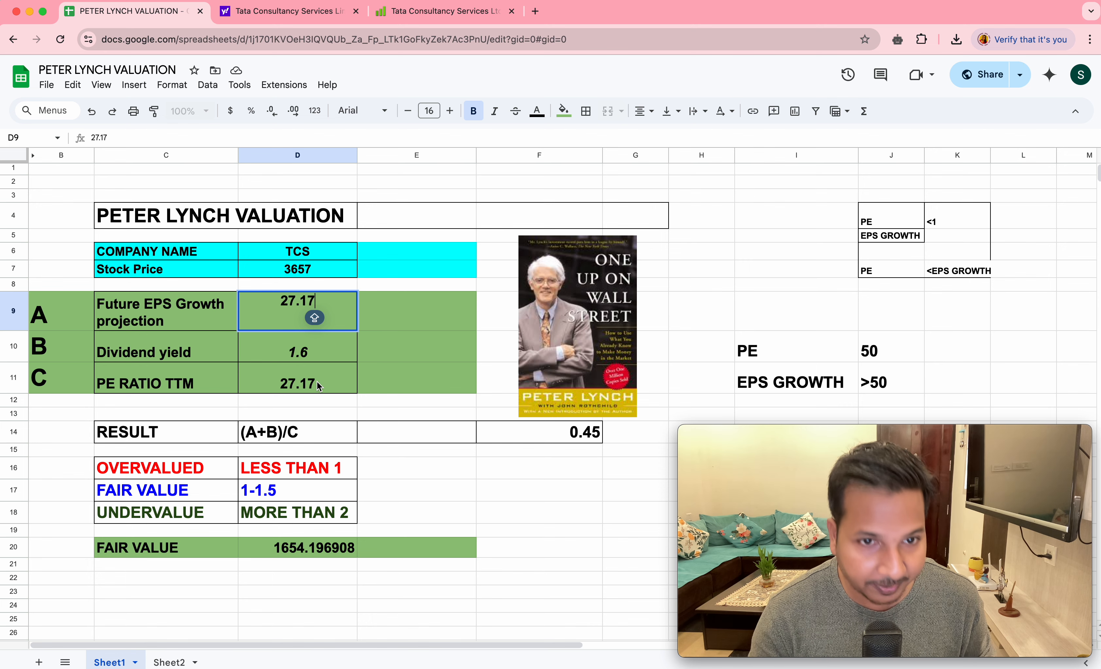
- Set the dividend yield in D10 to 0
click(315, 356)
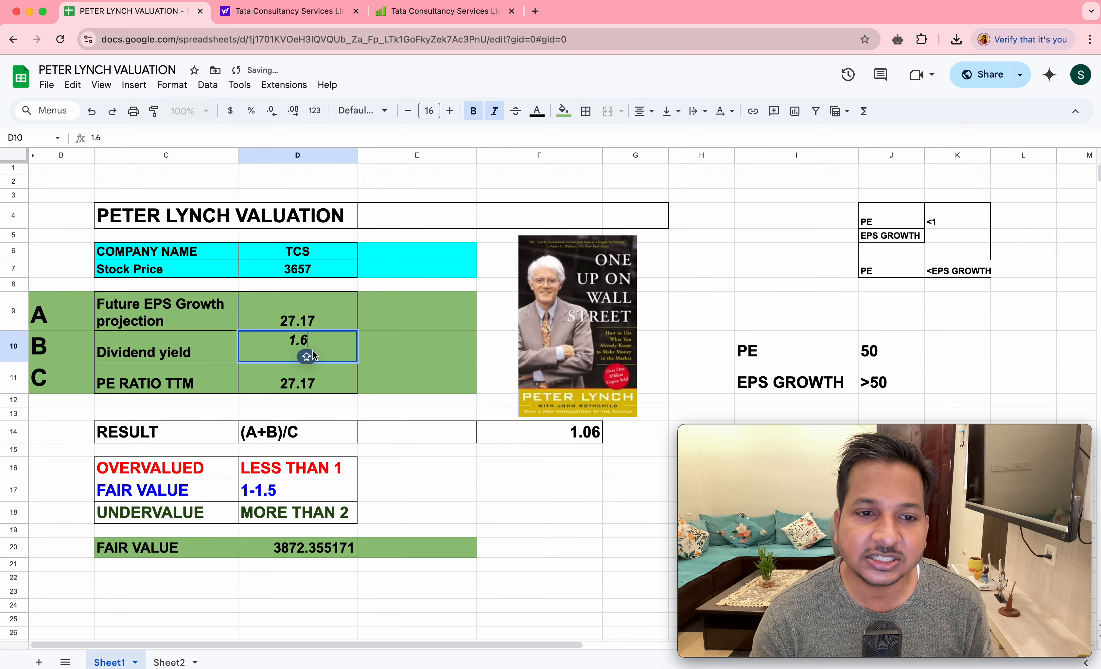
key(BackSpace)
text(0)
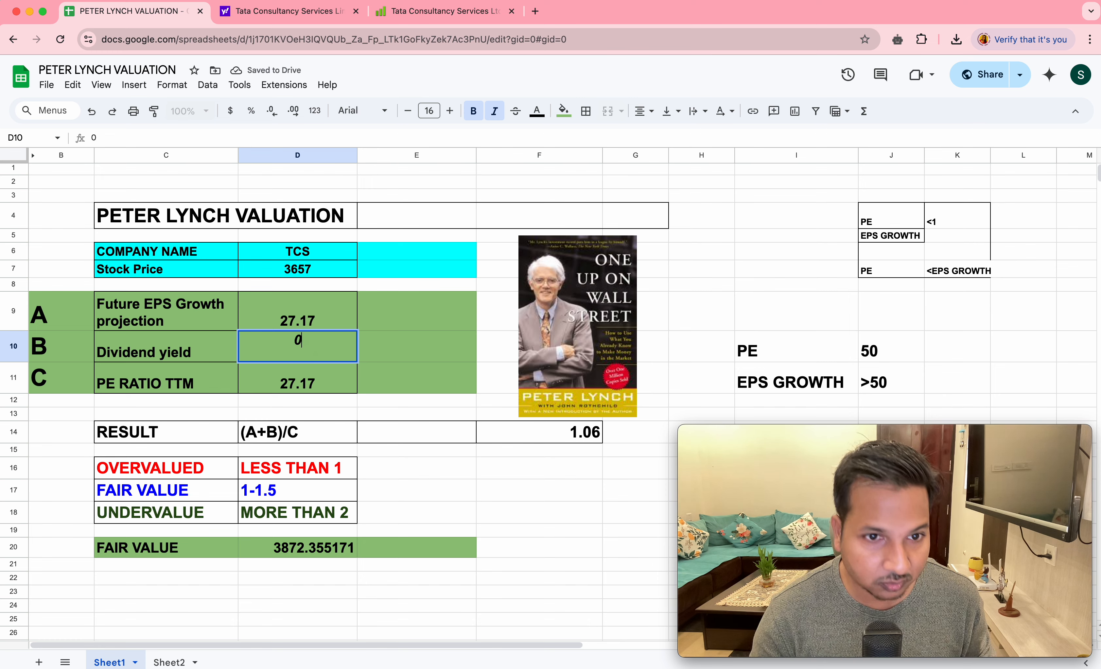
key(Return)
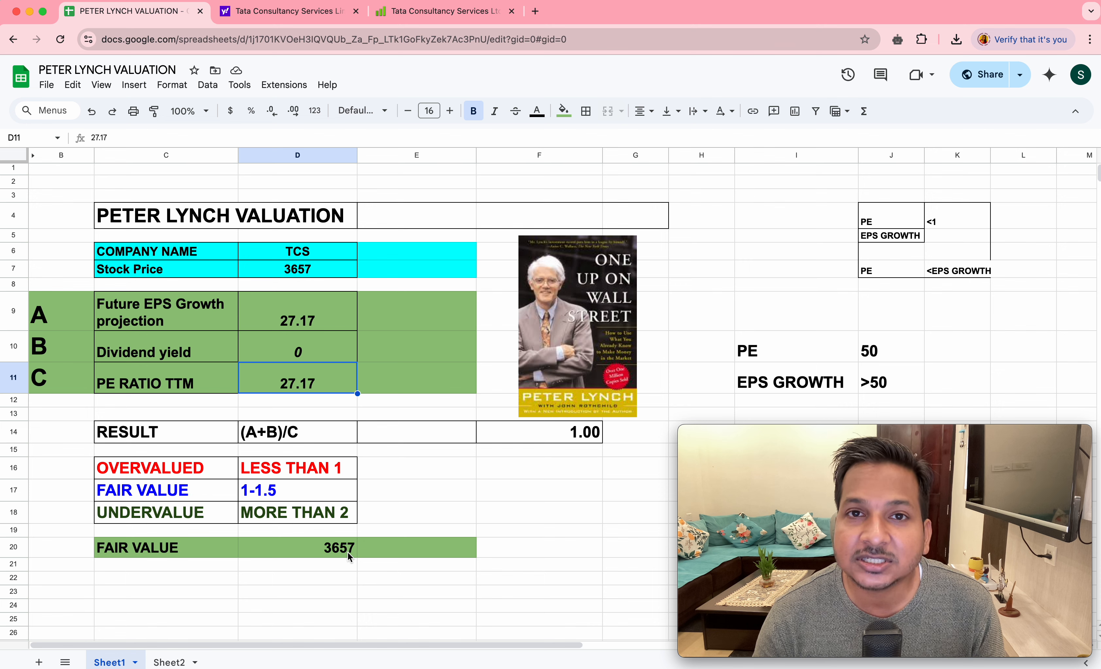
- Replace the future EPS growth projection in D9 with 50
click(318, 316)
double_click(322, 309)
drag(322, 307, 281, 301)
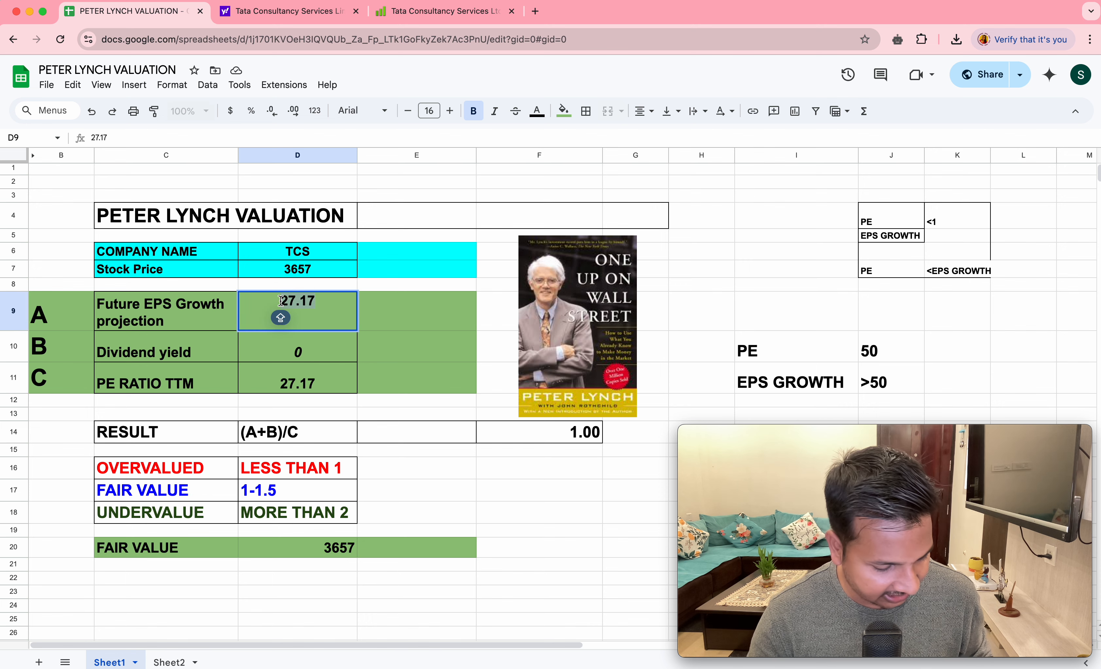
text(50)
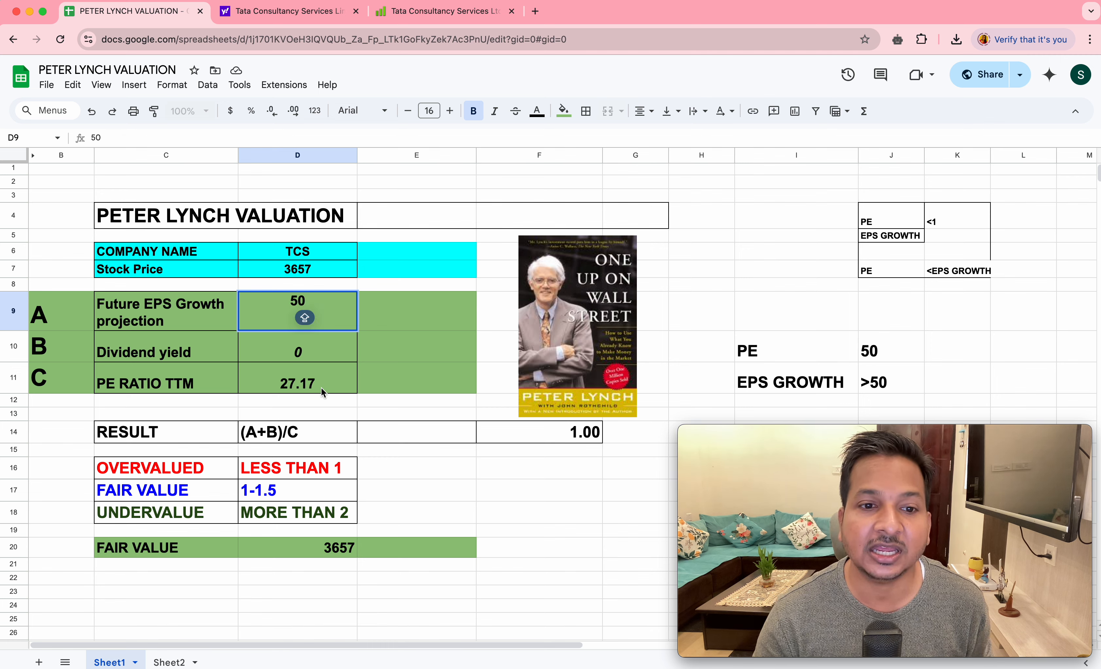
- Set the PE ratio TTM in D11 to 50
click(320, 388)
double_click(321, 379)
drag(320, 378, 267, 372)
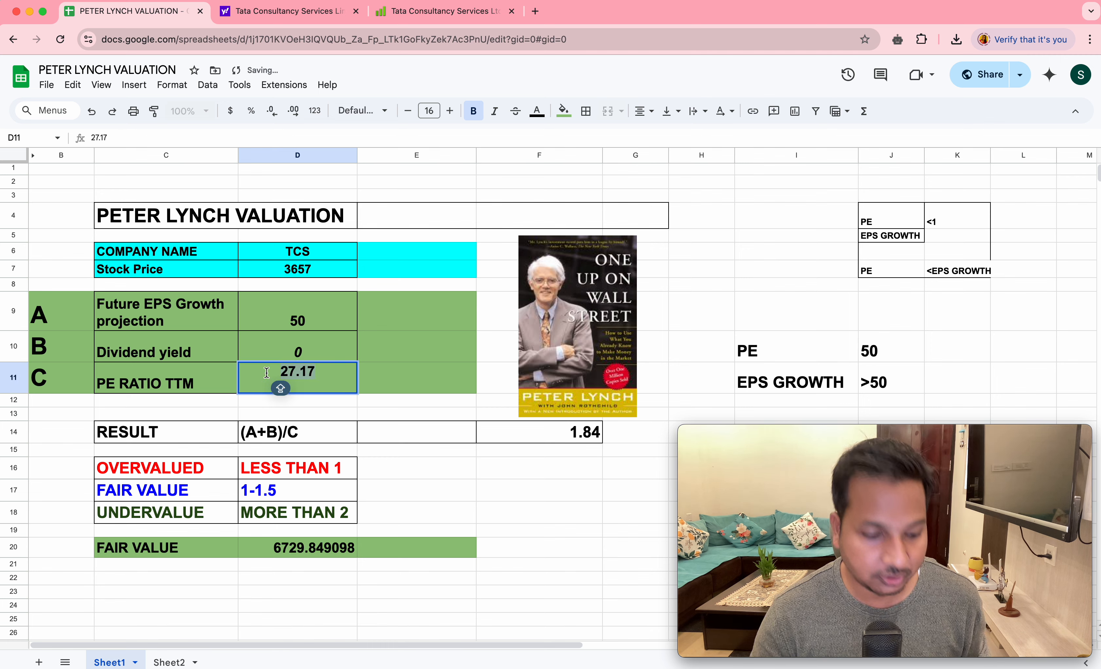
text(50)
key(Return)
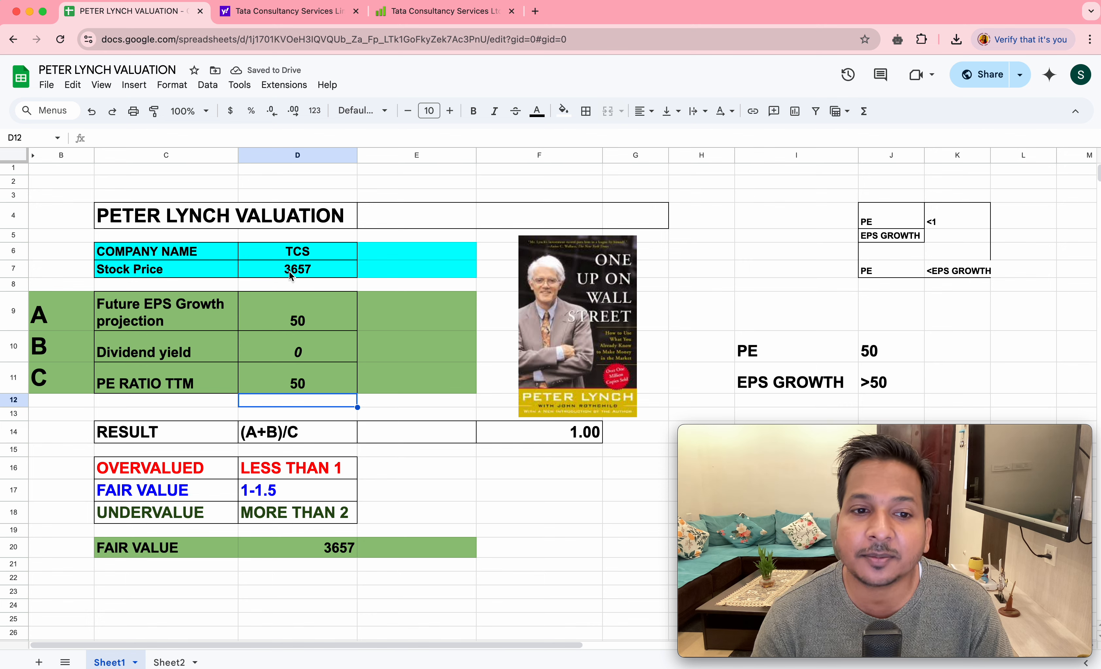
- Raise the future EPS growth projection in D9 to 100
click(317, 326)
double_click(313, 314)
key(BackSpace)
key(BackSpace)
text(100)
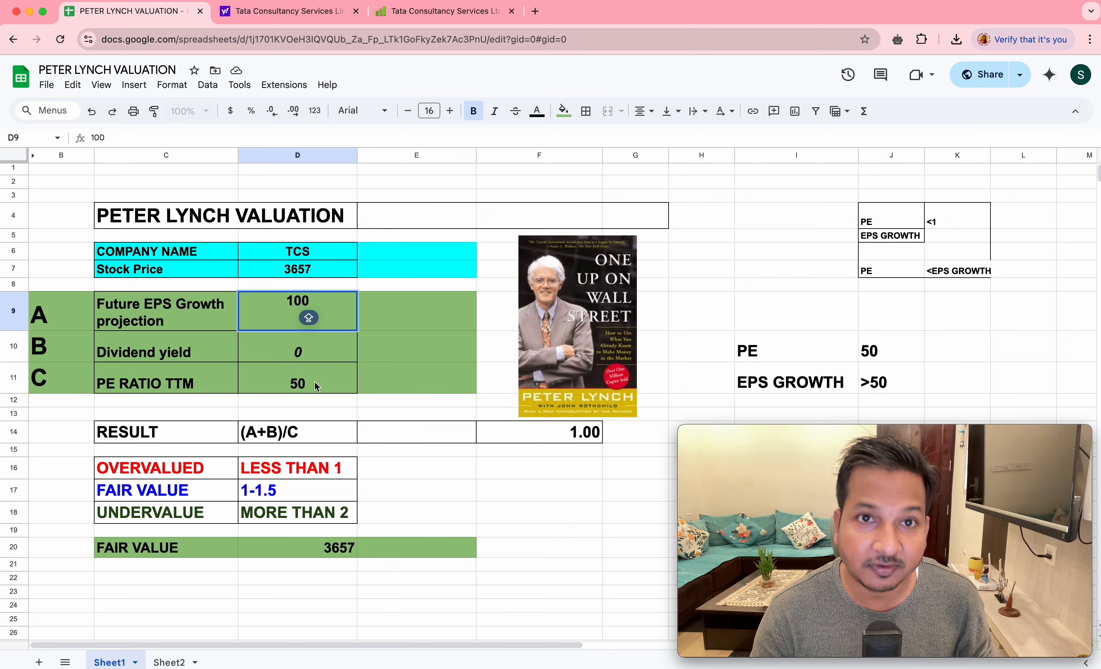
key(Return)
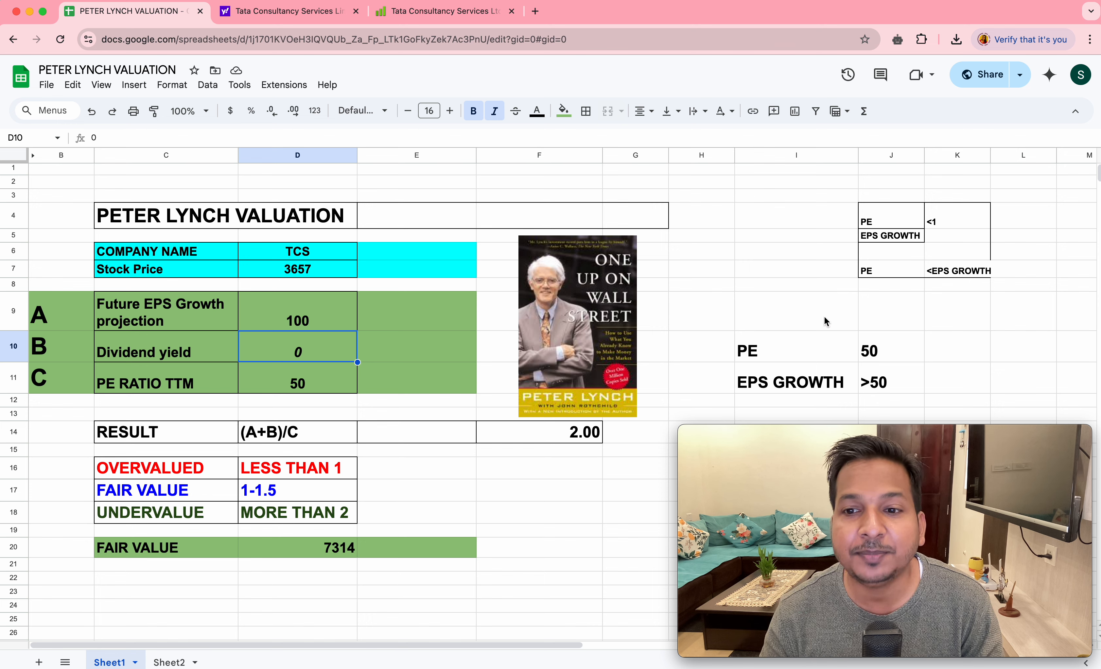
- Set the example EPS growth in J11 to 60
click(881, 355)
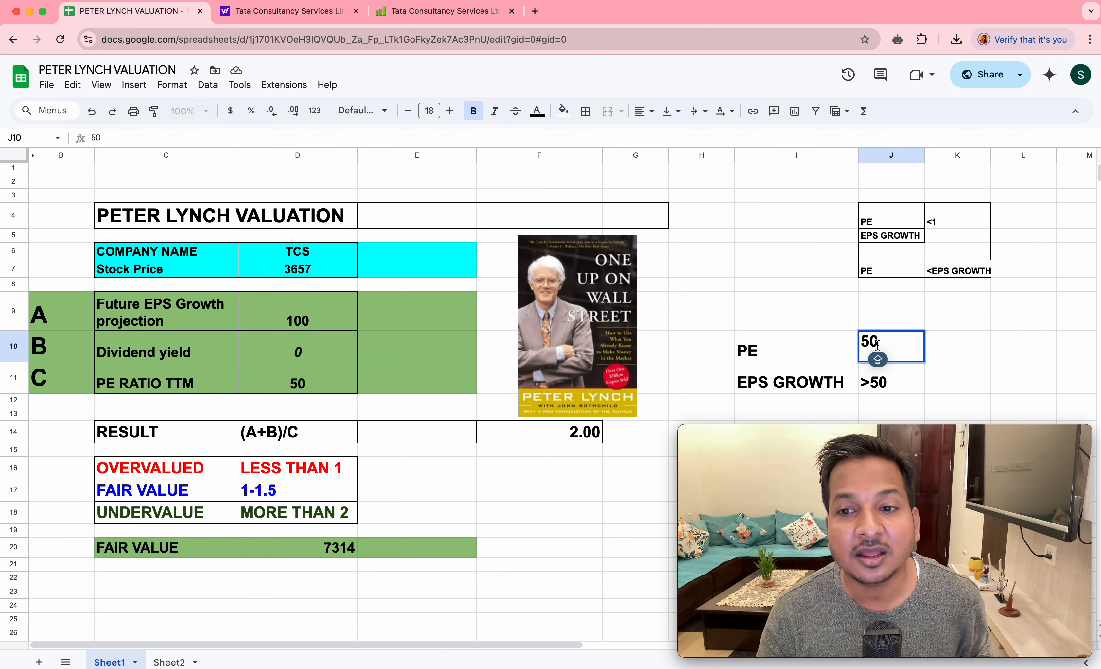
click(895, 386)
double_click(872, 375)
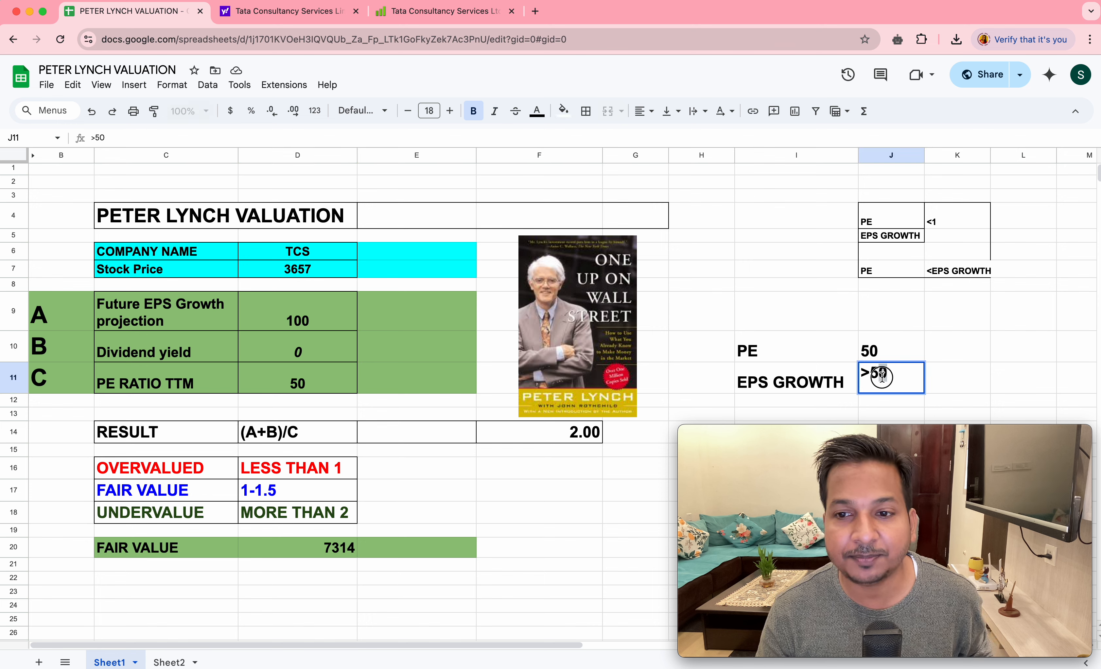
text(60)
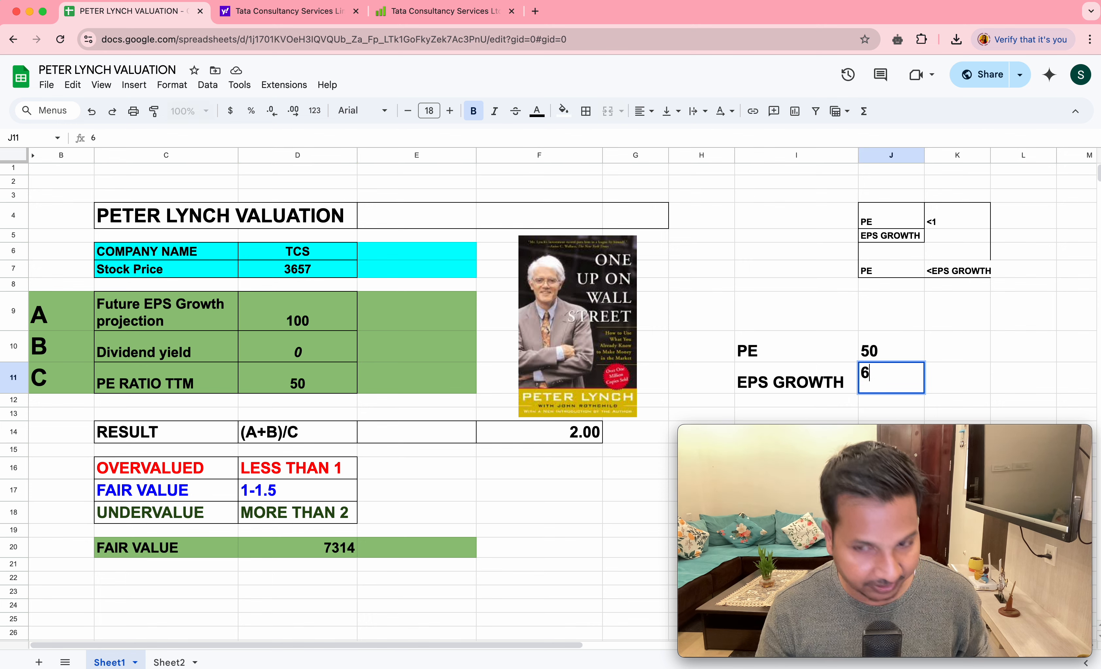
- Change the example PE in J10 to 20
click(897, 349)
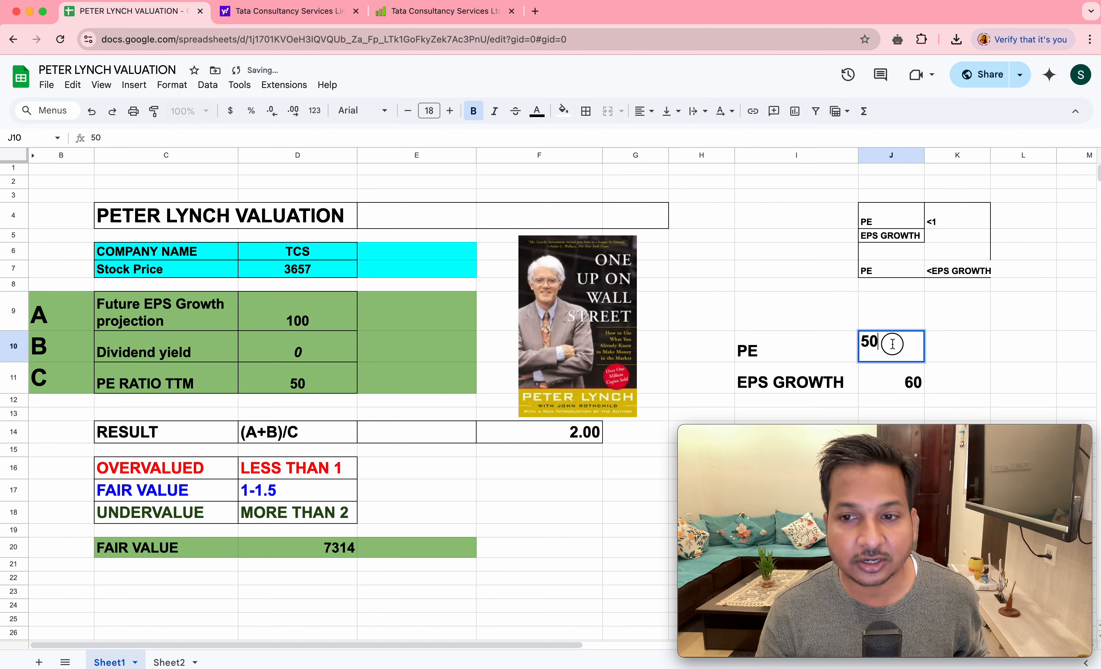
drag(884, 344, 867, 345)
click(891, 344)
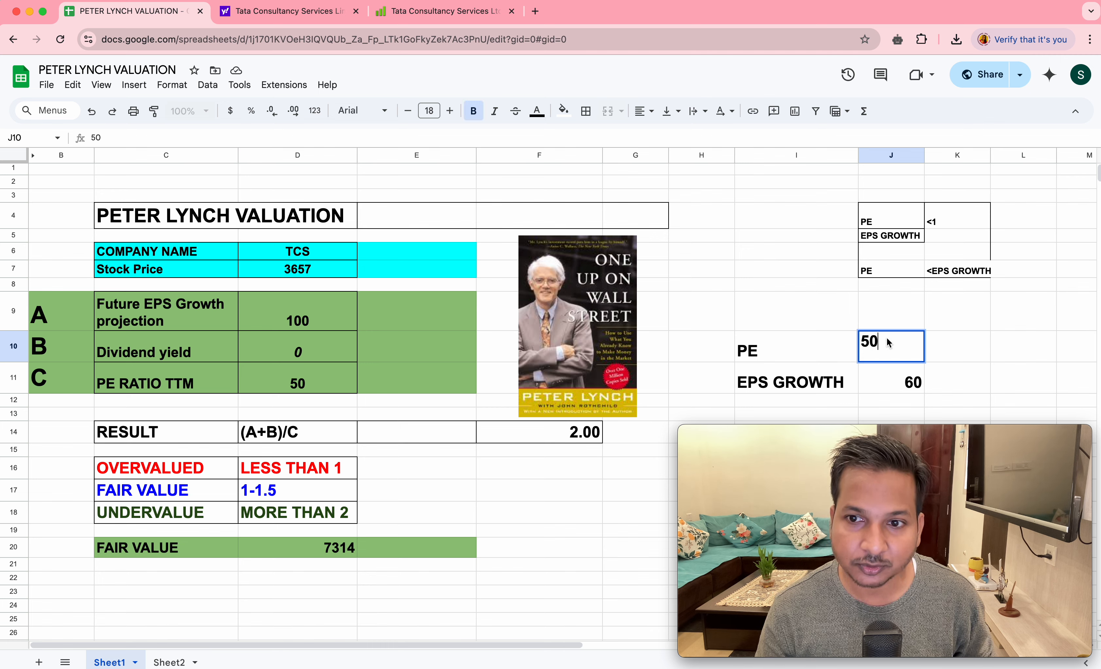
key(BackSpace)
key(BackSpace)
text(20)
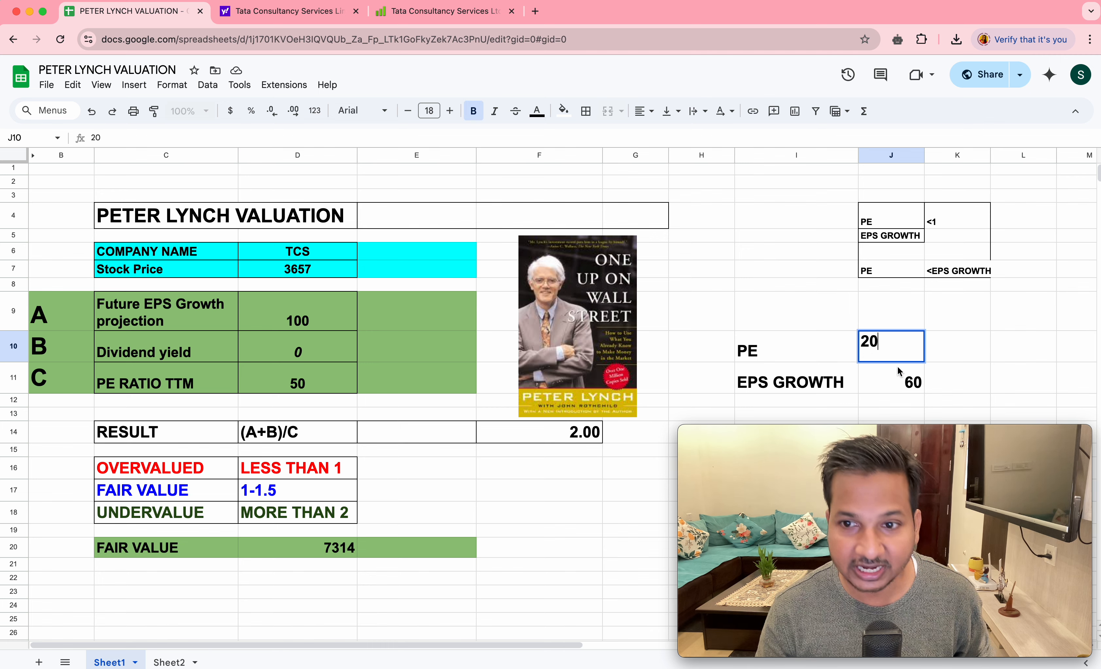
- Set the example EPS growth in J11 to 25
click(904, 380)
click(918, 376)
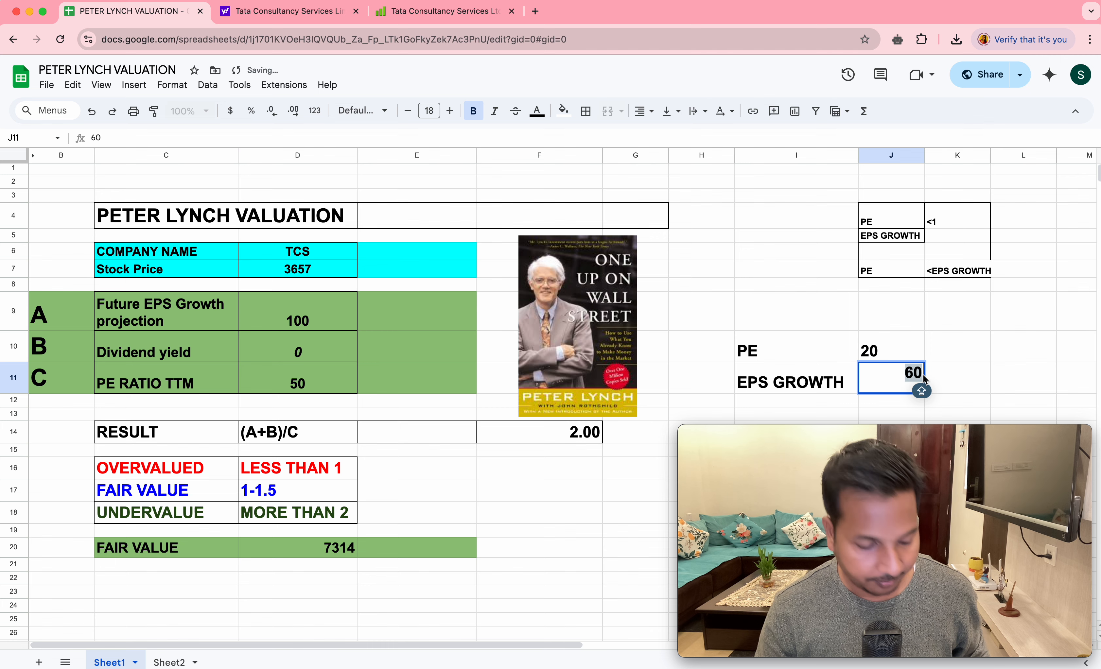
text(25)
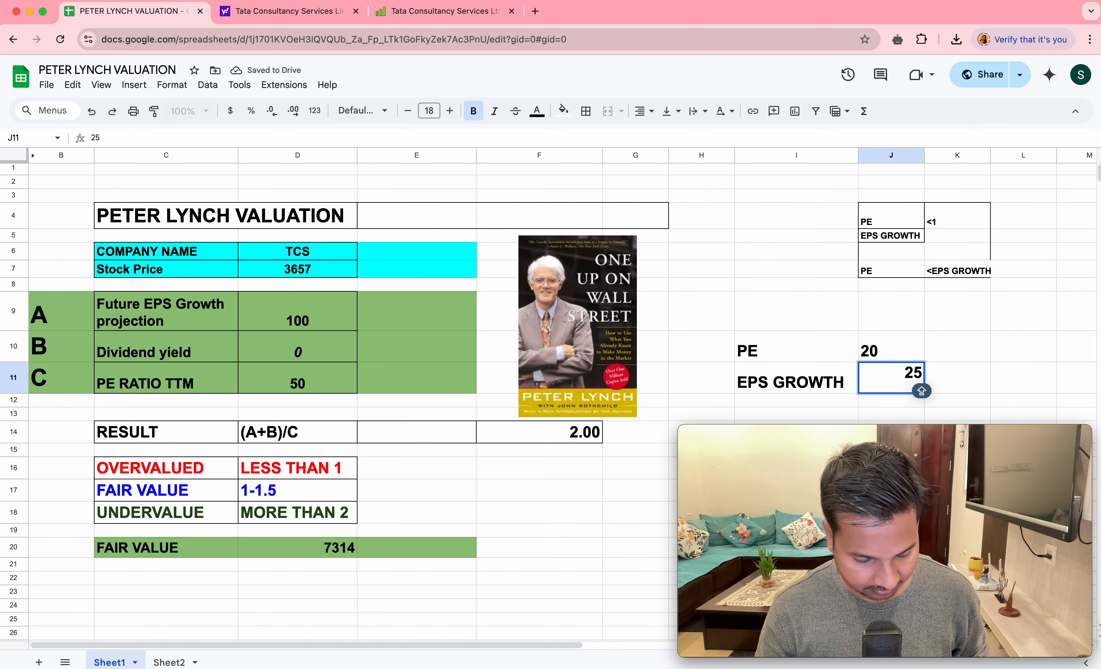
key(Return)
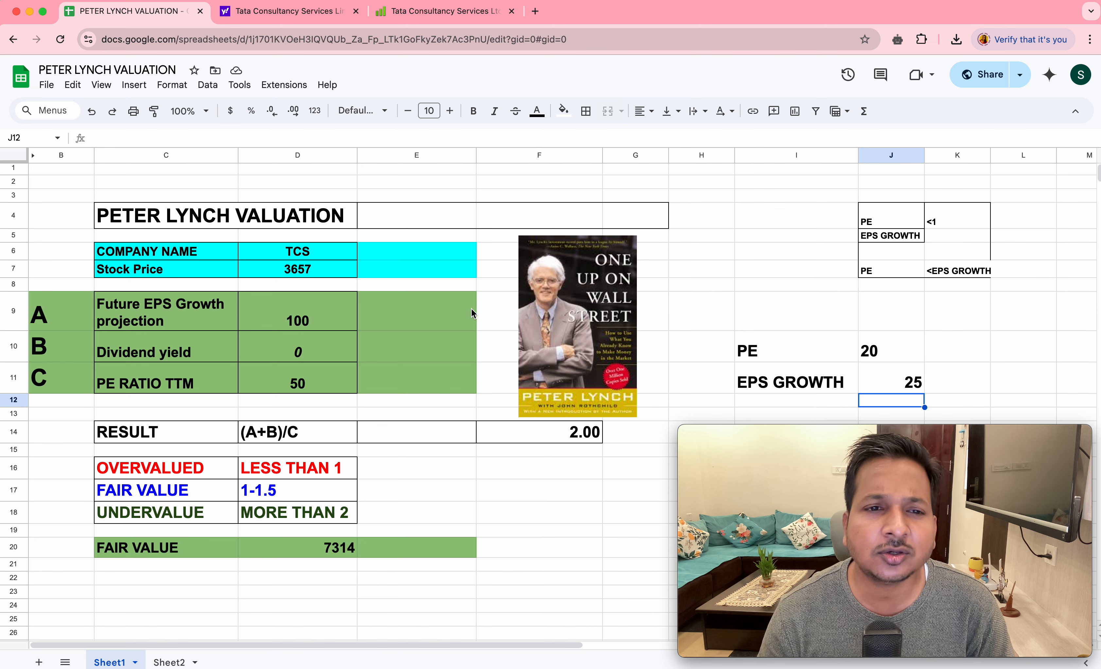
- Replace the company name in D6 with the placeholder X
click(305, 252)
text(TC)
key(BackSpace)
key(BackSpace)
text(X)
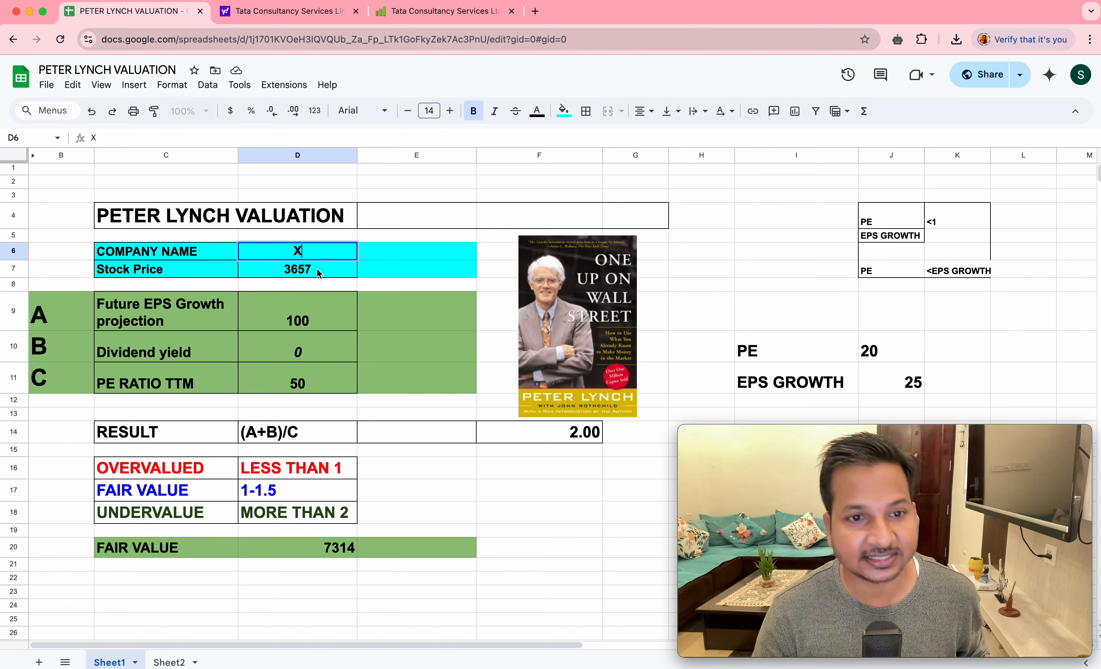
- Set the stock price in D7 to 500 for the example company
click(306, 270)
text(36)
key(BackSpace)
key(BackSpace)
text(500)
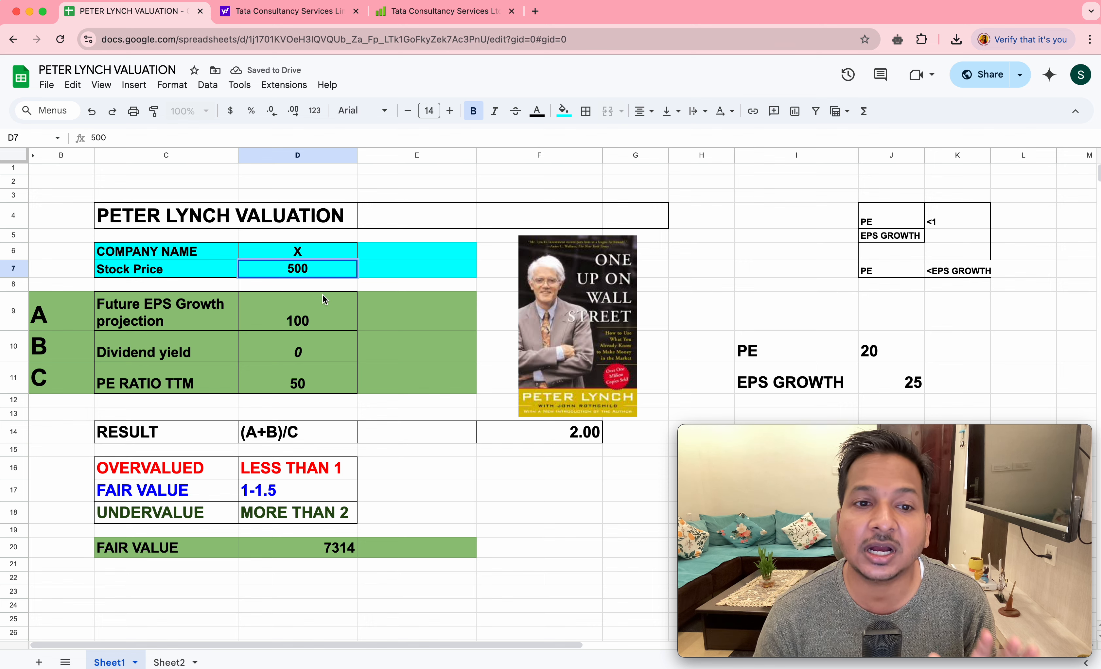
- Set the future EPS growth projection in D9 to 24 for the example company
click(317, 307)
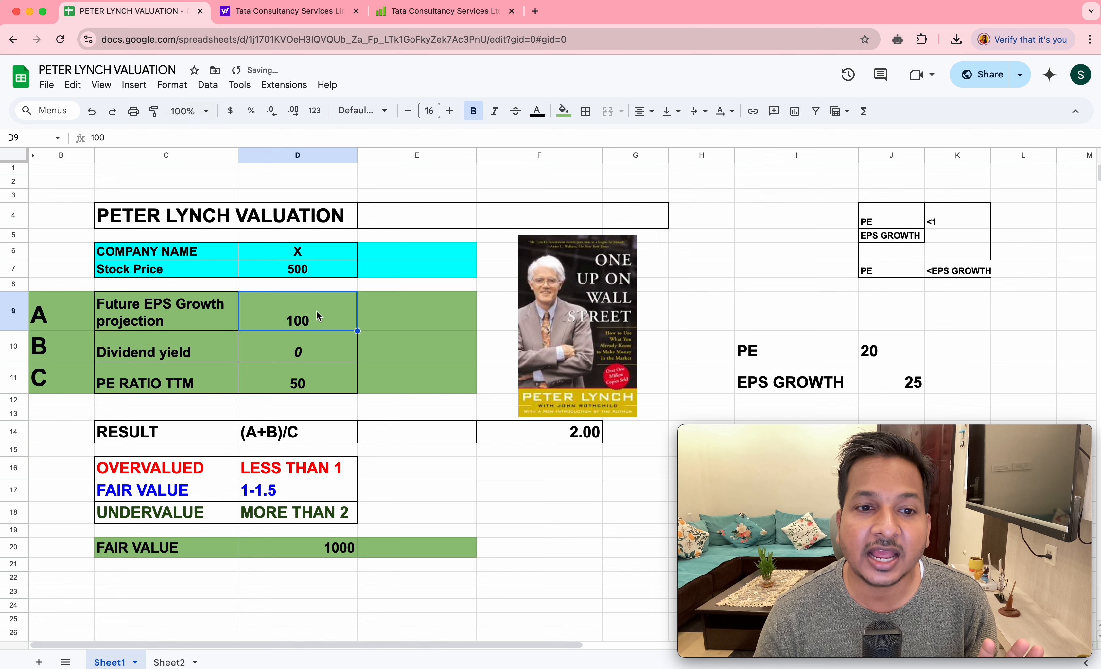
double_click(317, 307)
key(BackSpace)
key(BackSpace)
key(BackSpace)
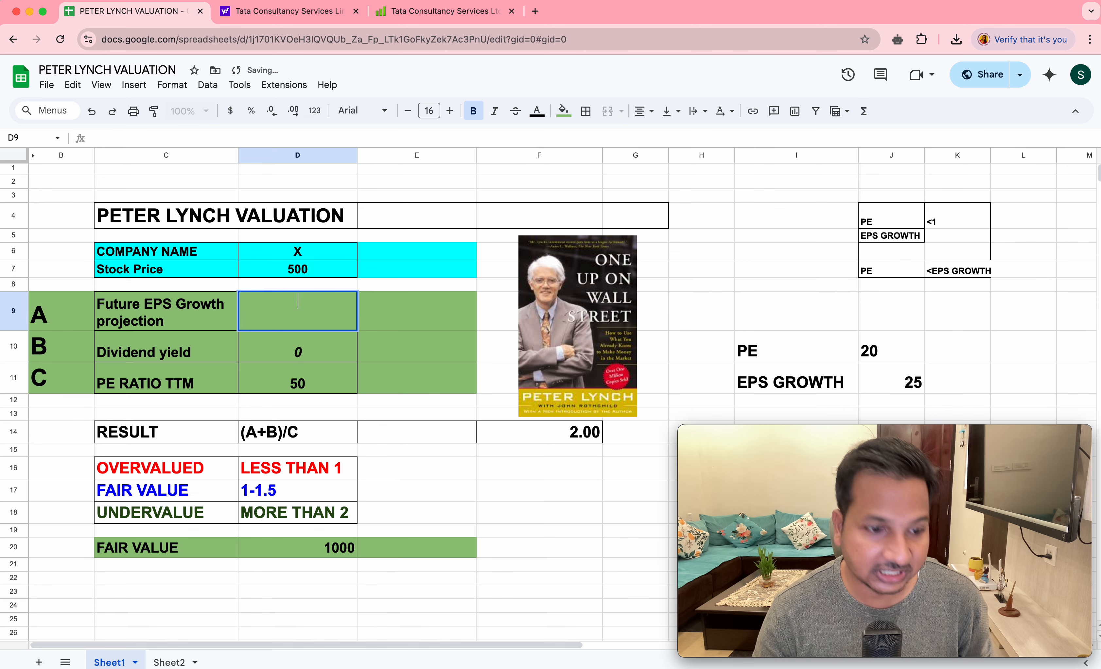
text(254)
key(BackSpace)
key(BackSpace)
text(4)
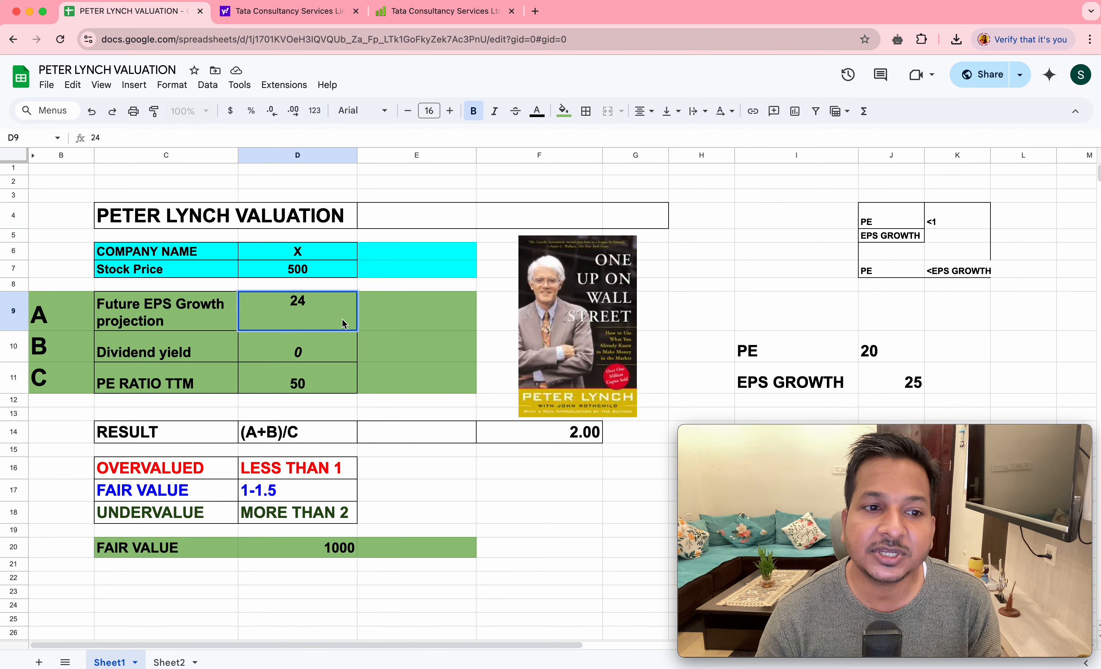
- Set the PE ratio TTM in D11 to 12 for the example company
double_click(327, 384)
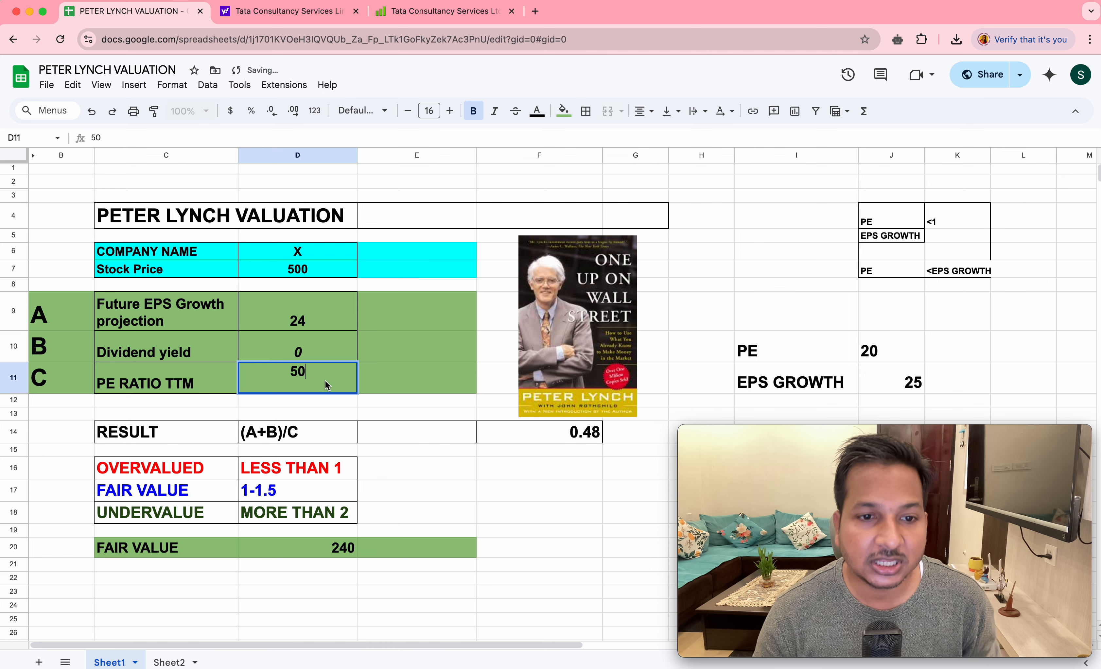
text(12)
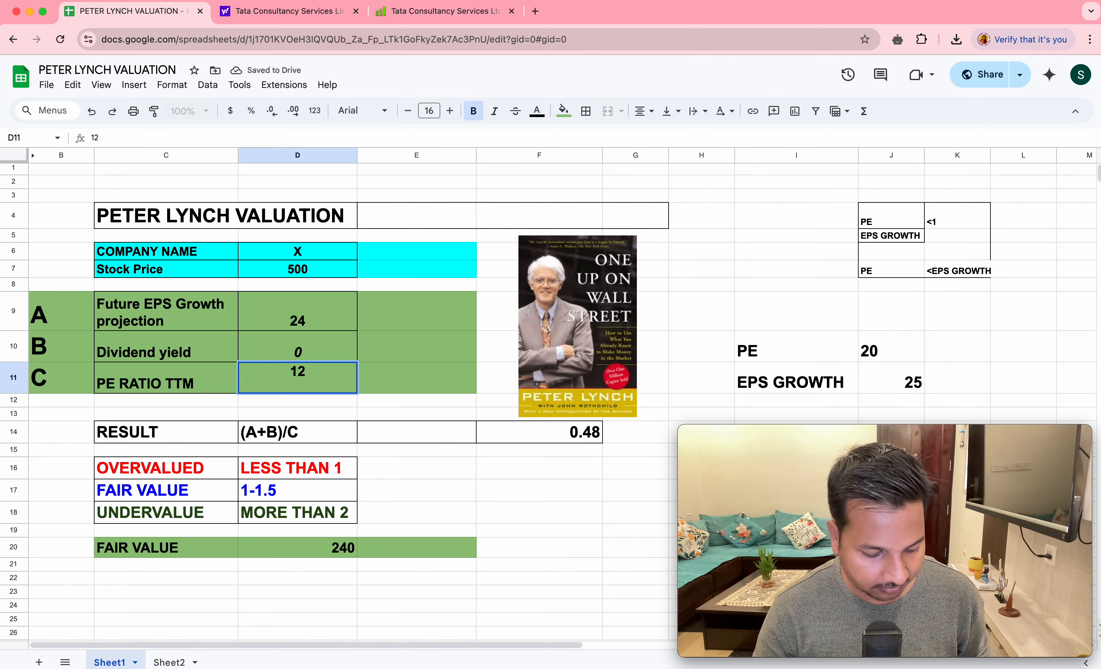
key(Return)
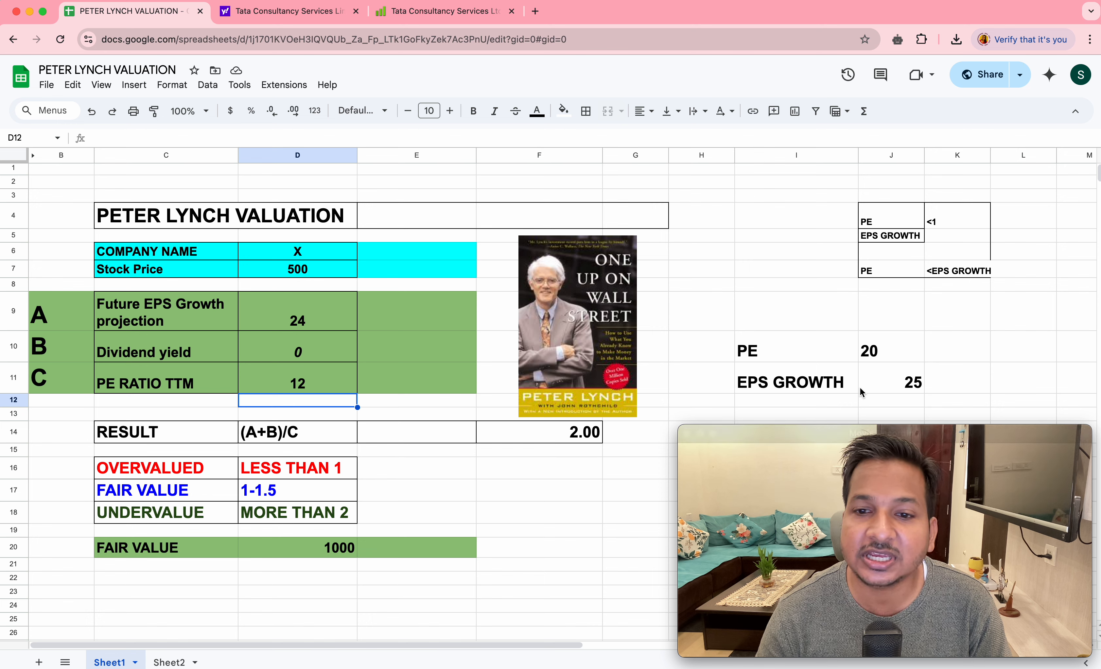
- Circle the result value in F14 and the undervalue threshold in D18 with the annotation pen
mouse_move(624, 425)
mouse_down()
mouse_move(604, 413)
mouse_move(555, 437)
mouse_move(605, 457)
mouse_move(623, 424)
mouse_up()
mouse_move(357, 500)
mouse_down()
mouse_move(111, 499)
mouse_move(76, 519)
mouse_move(368, 528)
mouse_move(353, 506)
mouse_up()
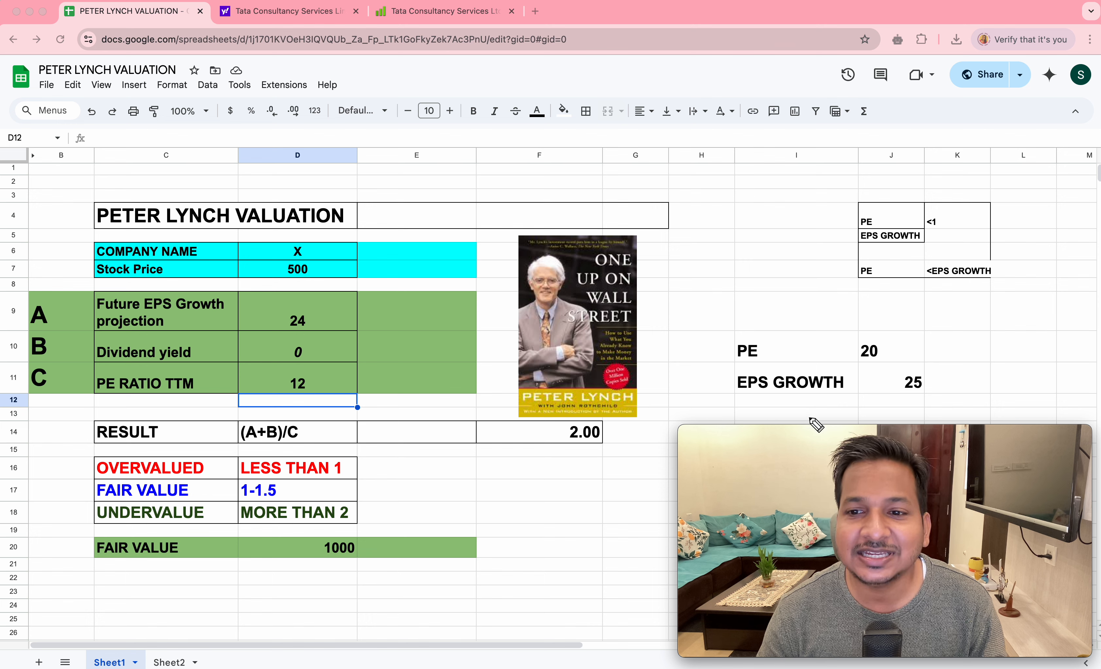
- Circle the example PE label in I10 and its value in J10 with the annotation pen
mouse_move(756, 340)
mouse_down()
mouse_move(745, 325)
mouse_move(735, 372)
mouse_move(750, 336)
mouse_up()
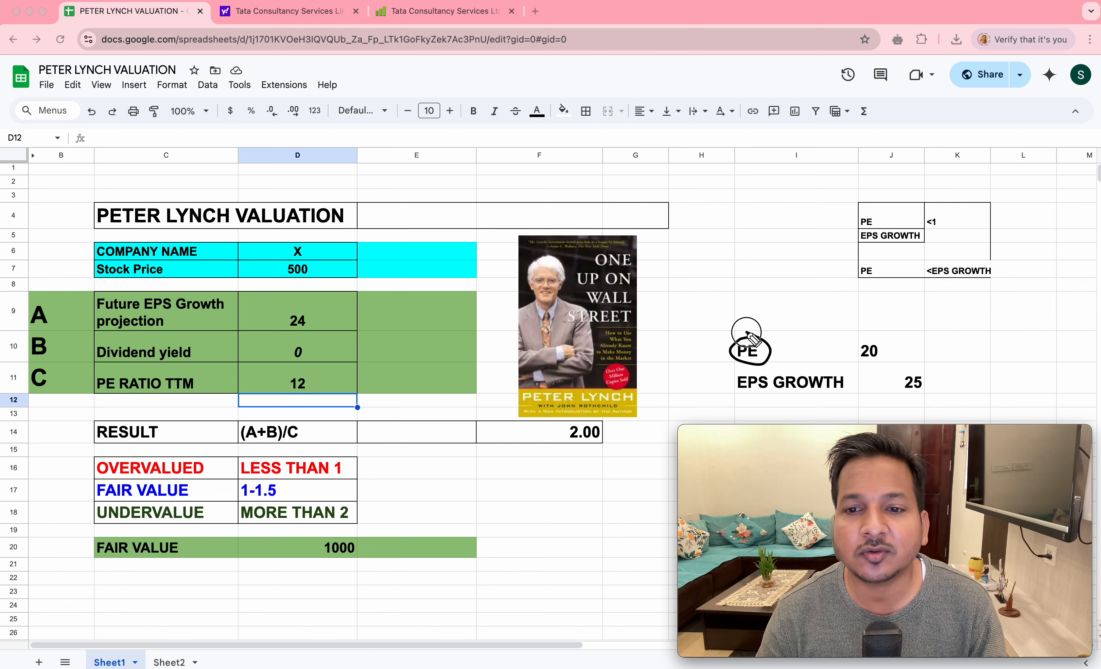
drag(880, 339, 895, 355)
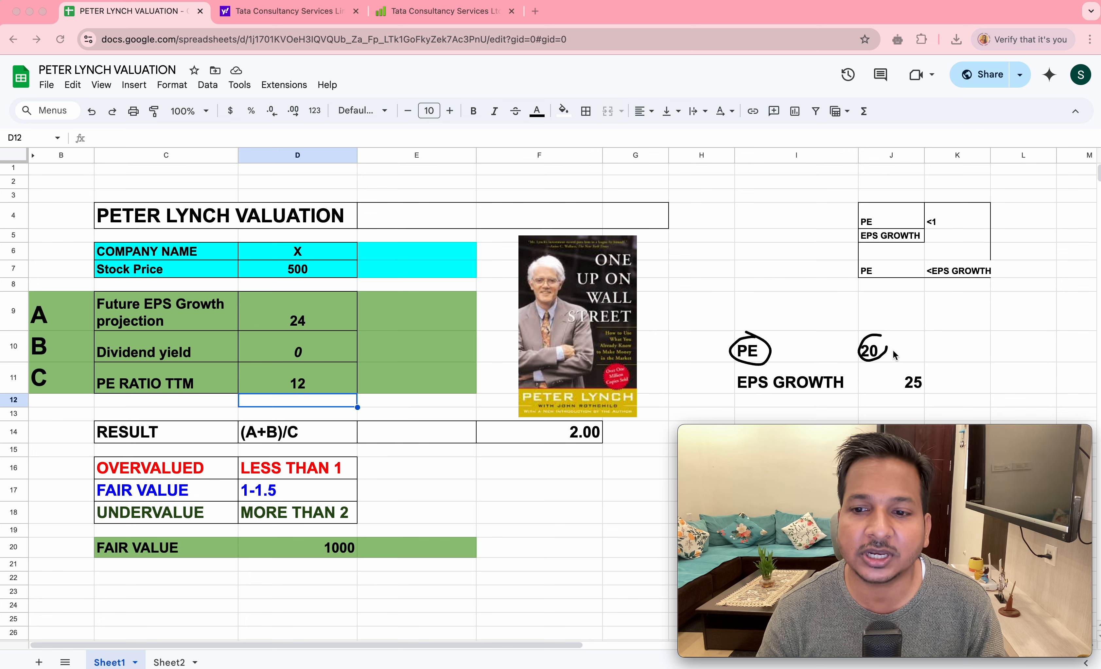